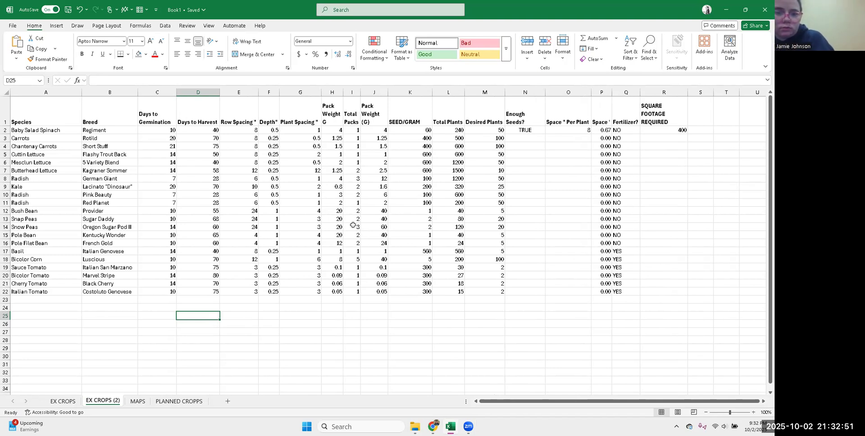
Clear the Total Plants values in L3:L22 and delete the Fertilizer? column.
left_click_drag(460, 139, 448, 295)
key("Delete")
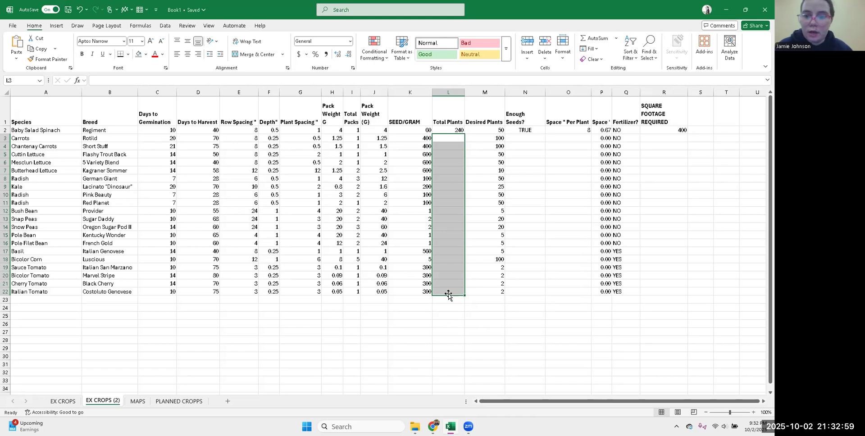
left_click(626, 92)
right_click(626, 93)
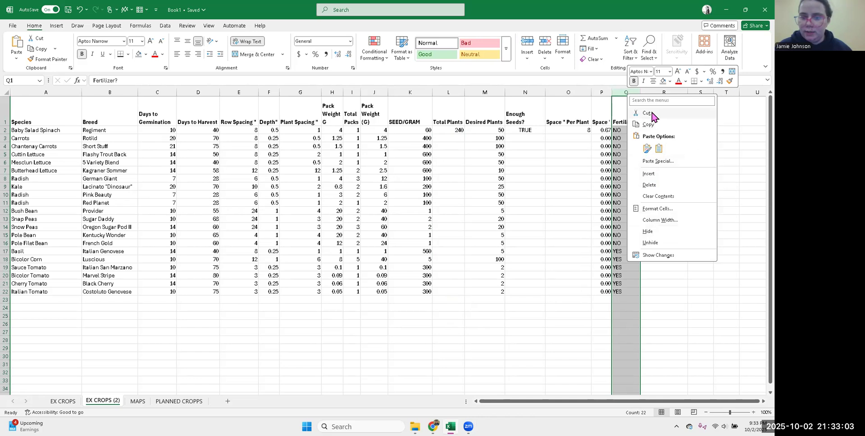
left_click(653, 186)
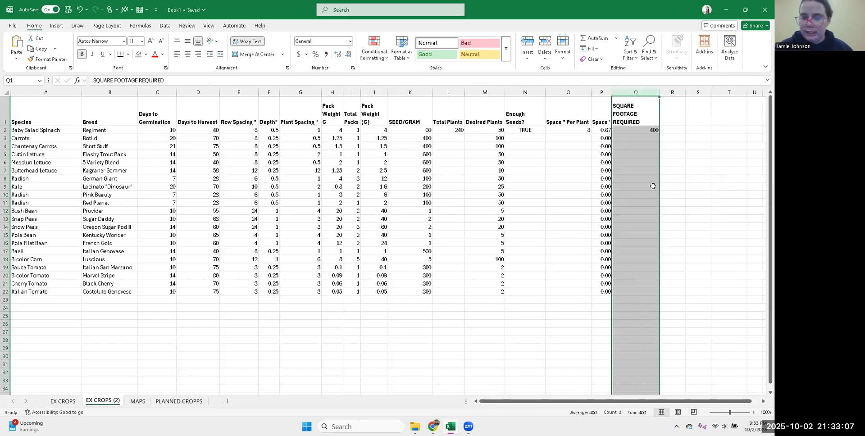
left_click(671, 92)
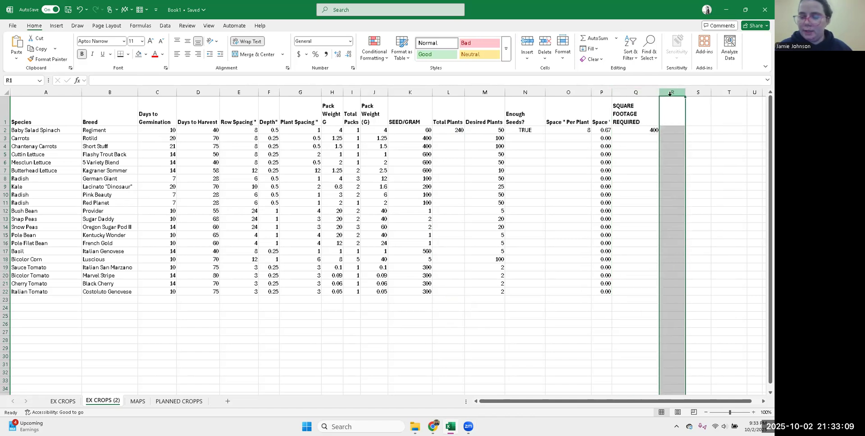
right_click(676, 96)
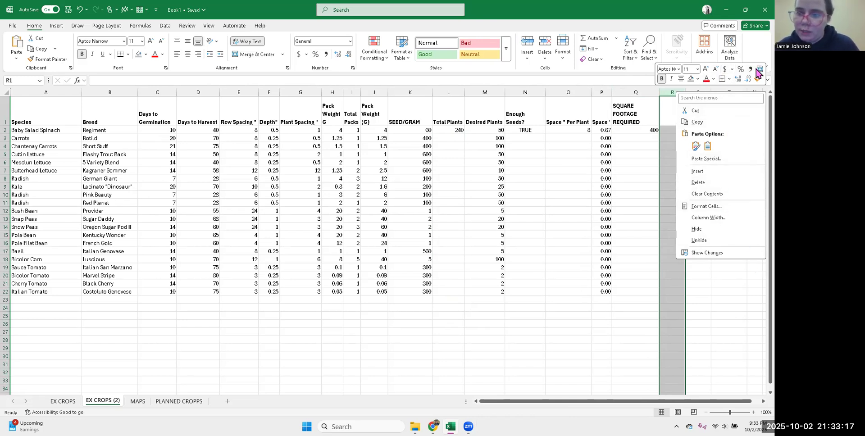
key("Escape")
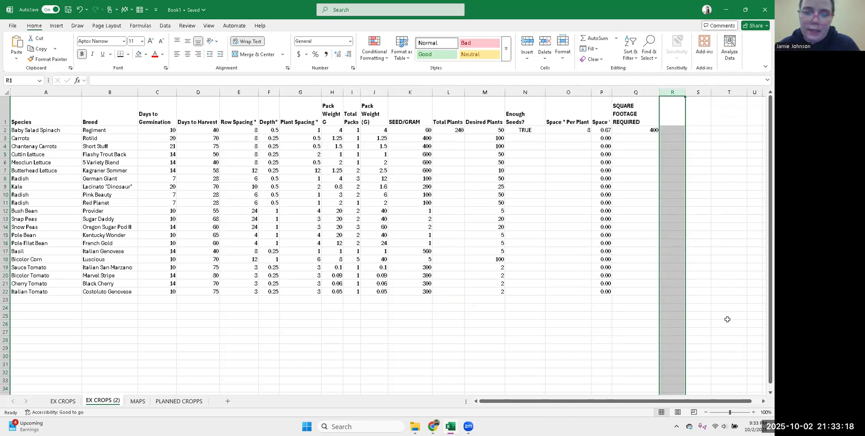
left_click(586, 338)
left_click_drag(526, 203, 651, 300)
right_click(656, 293)
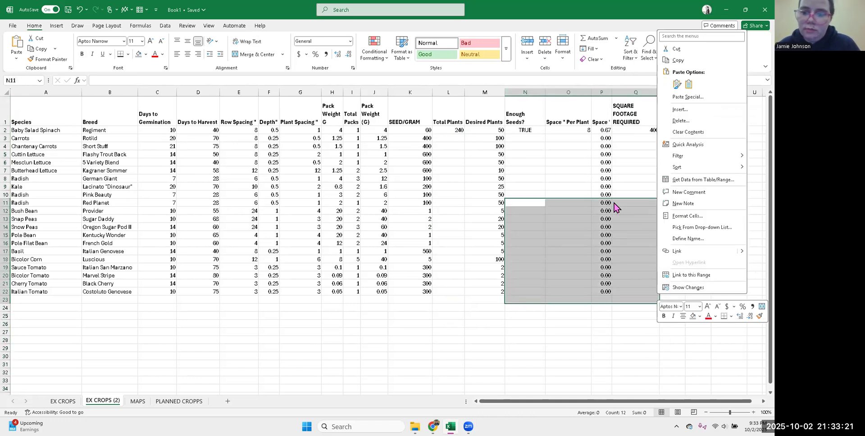
key("Escape")
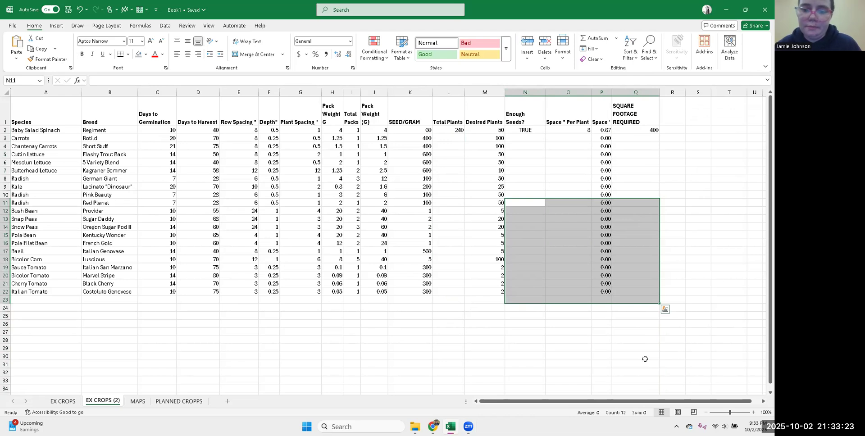
left_click(644, 357)
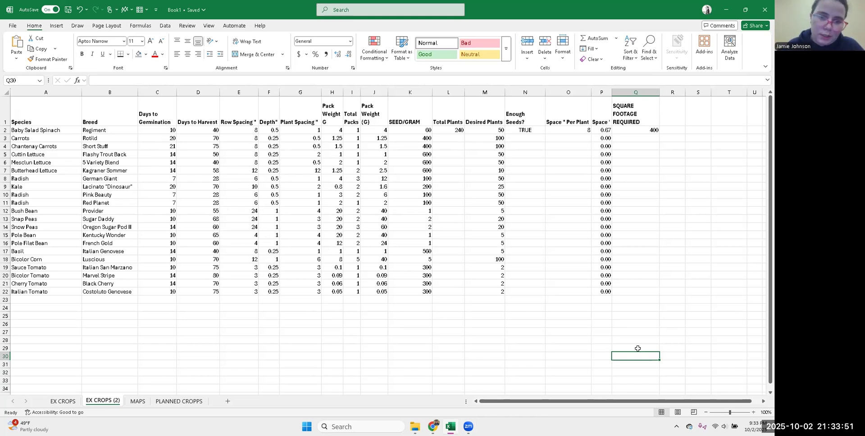
left_click(548, 200)
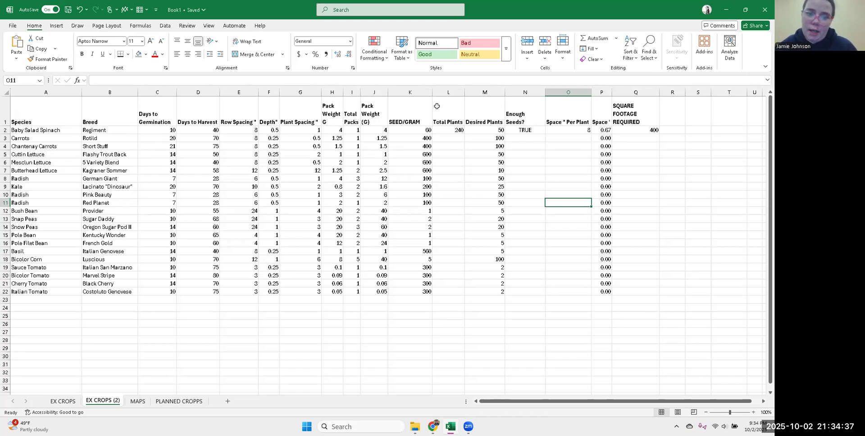
left_click(415, 116)
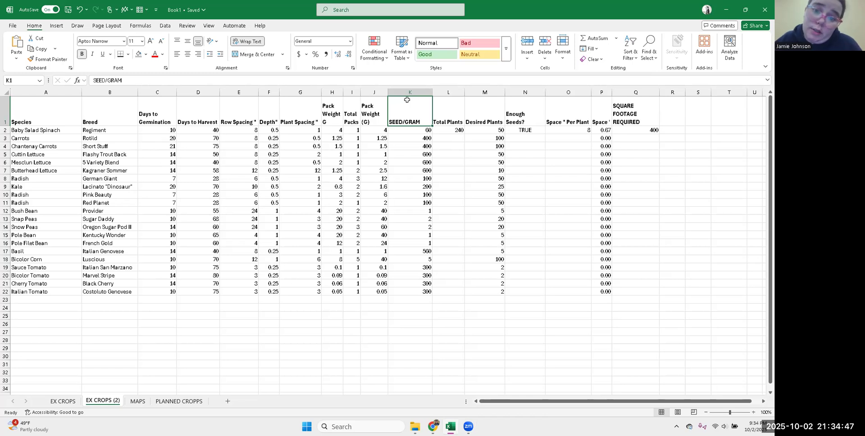
left_click(458, 116)
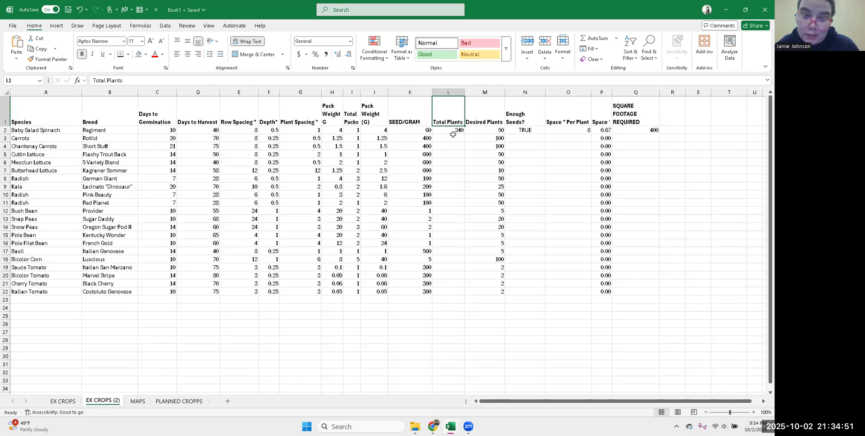
Clear the Space values in P3:P22, keeping only the Baby Salad Spinach row's value.
left_click(608, 138)
left_click_drag(608, 139, 605, 292)
key("Delete")
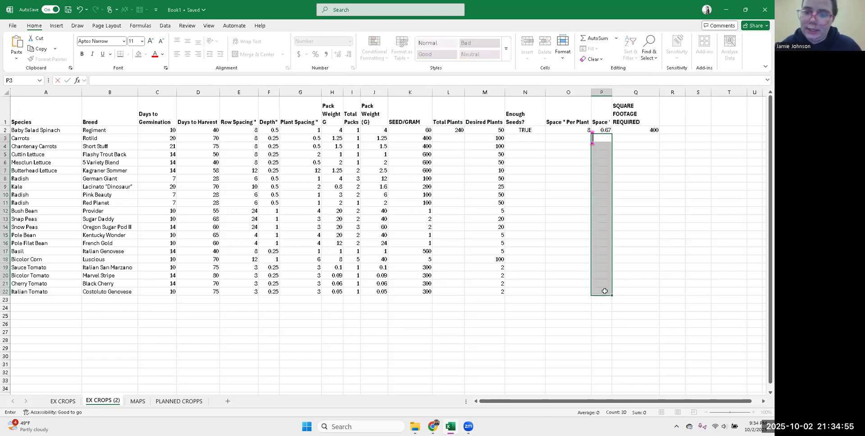
left_click(649, 284)
Examine the formula behind the Baby Salad Spinach Total Plants value in L2 without changing it.
left_click(450, 116)
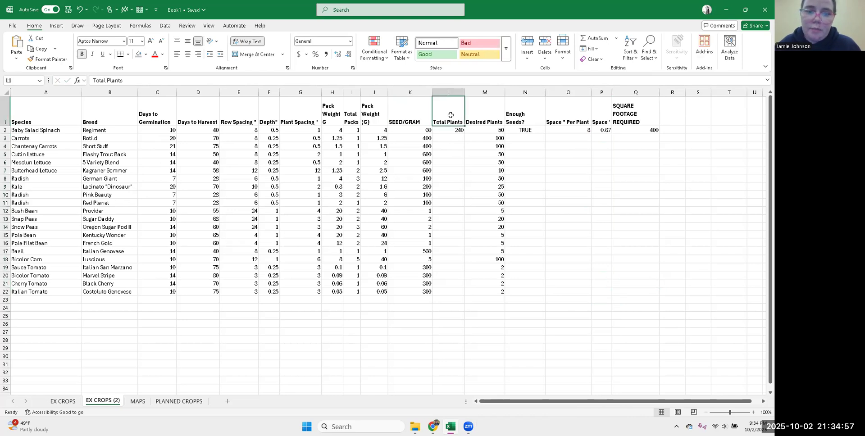
left_click(450, 130)
left_click(449, 137)
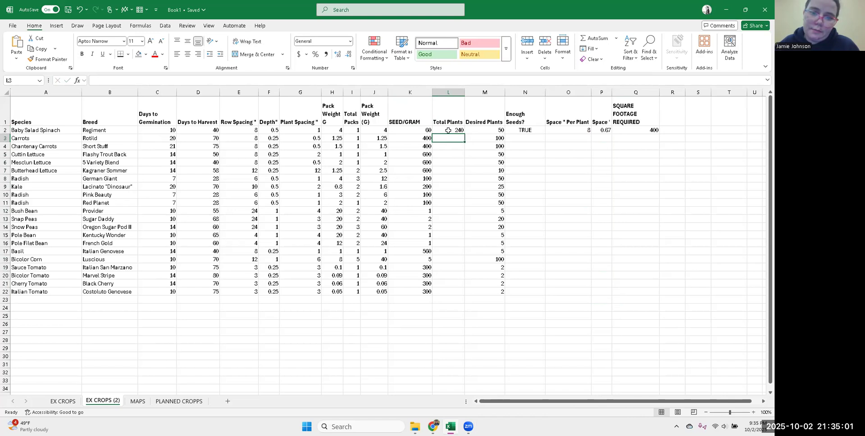
double_click(448, 130)
left_click(450, 139)
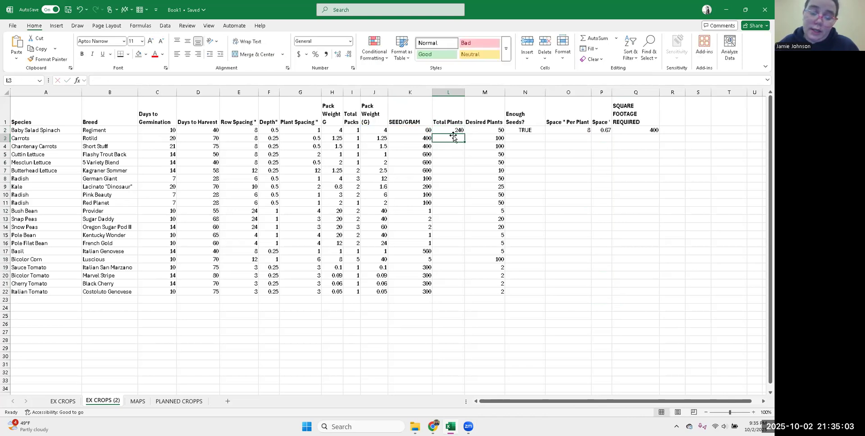
double_click(451, 130)
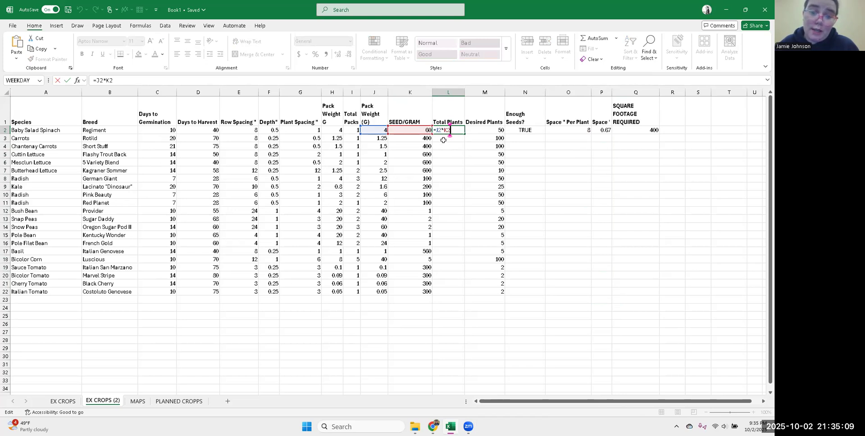
key("Return")
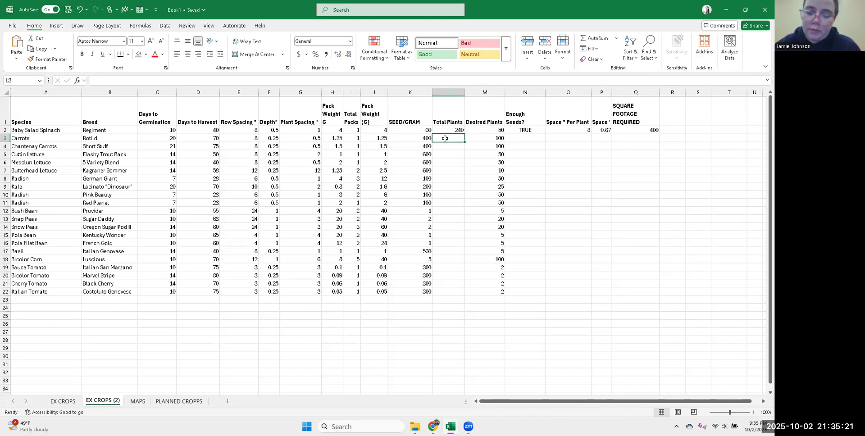
Enter the formula =J3*K3 in L3 to multiply the Carrots pack weight by its seeds per gram.
type("=")
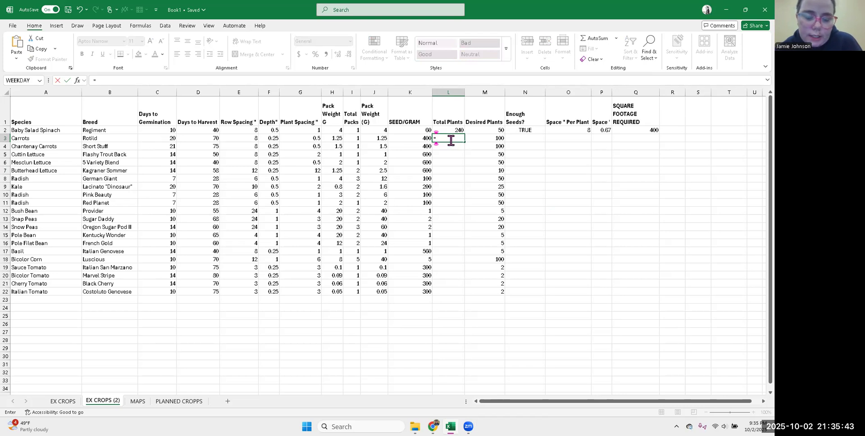
left_click(382, 138)
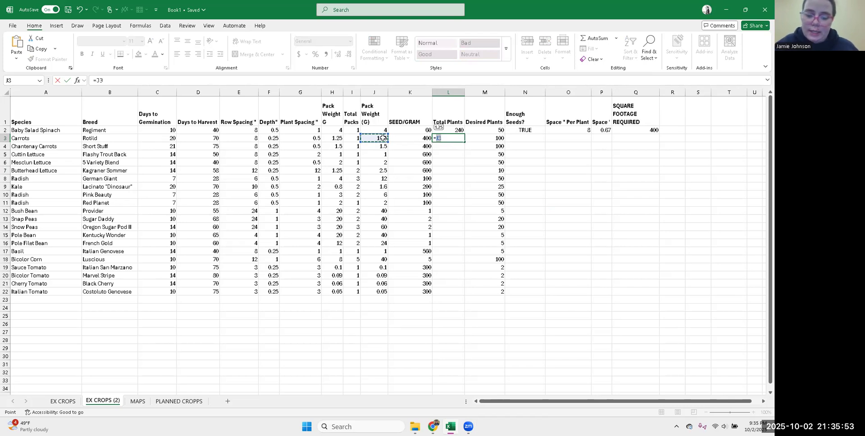
type("*")
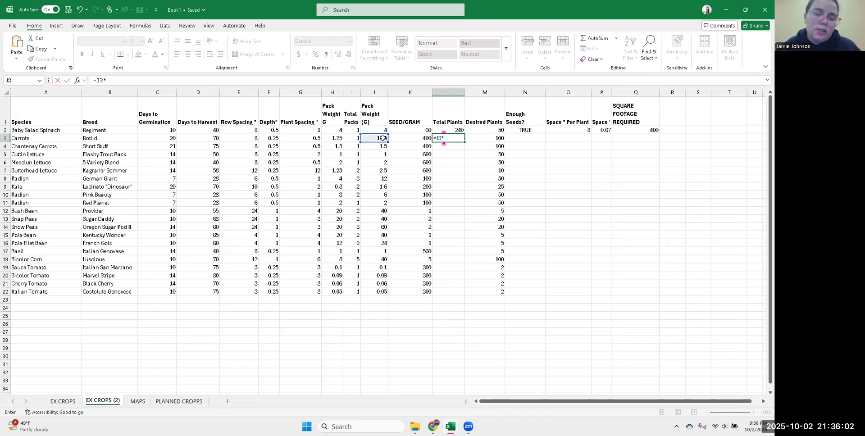
left_click(410, 137)
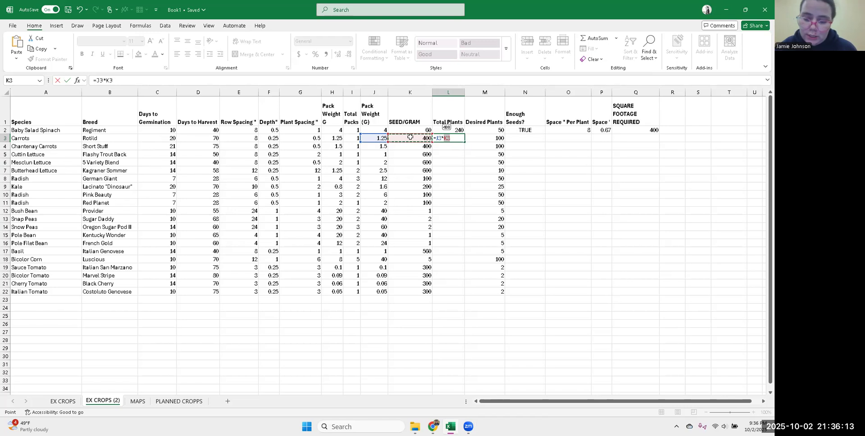
key("Return")
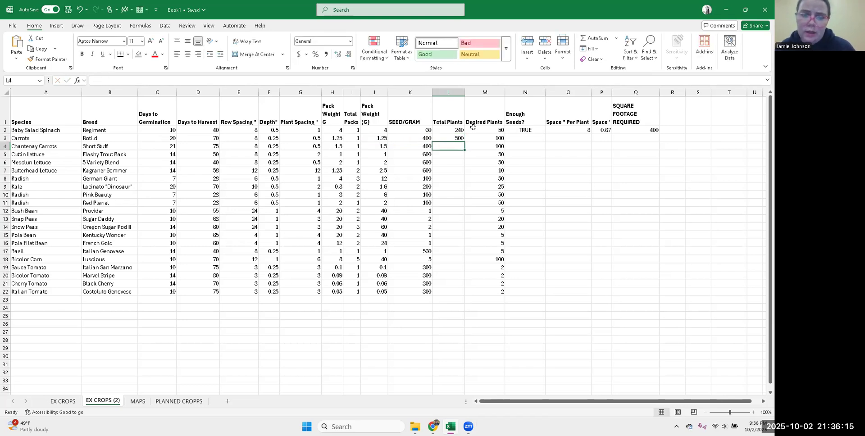
Rename the Total Plants column header in L1 as Total Seeds.
double_click(461, 120)
left_click_drag(462, 121, 446, 122)
key("BackSpace")
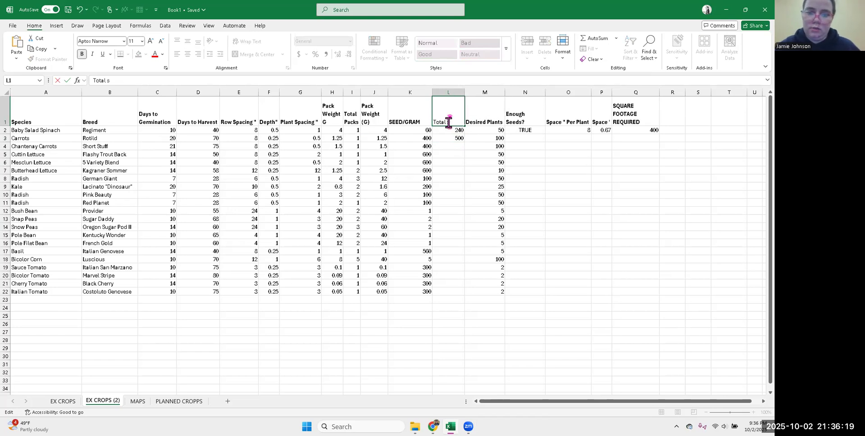
type("Seeds")
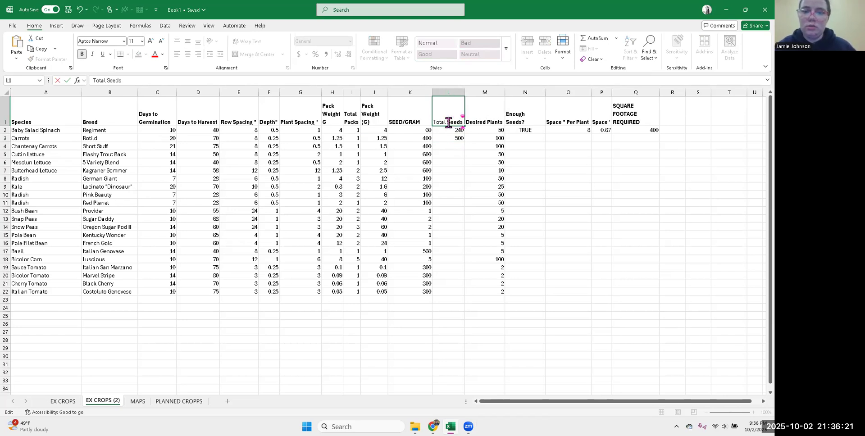
key("Return")
left_click(448, 164)
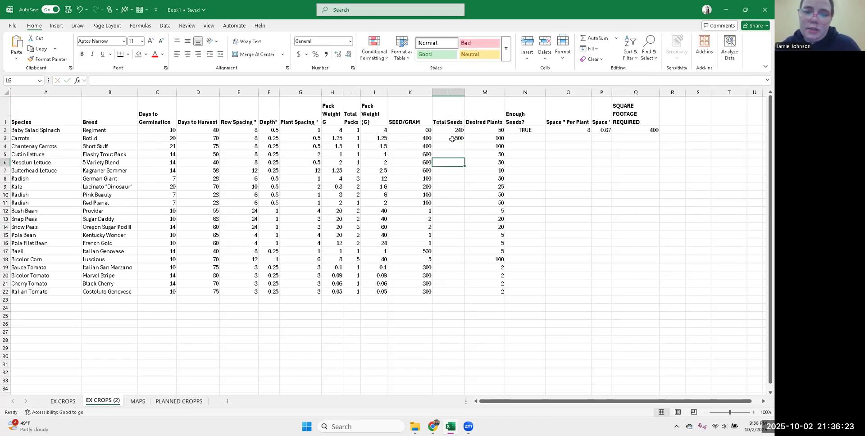